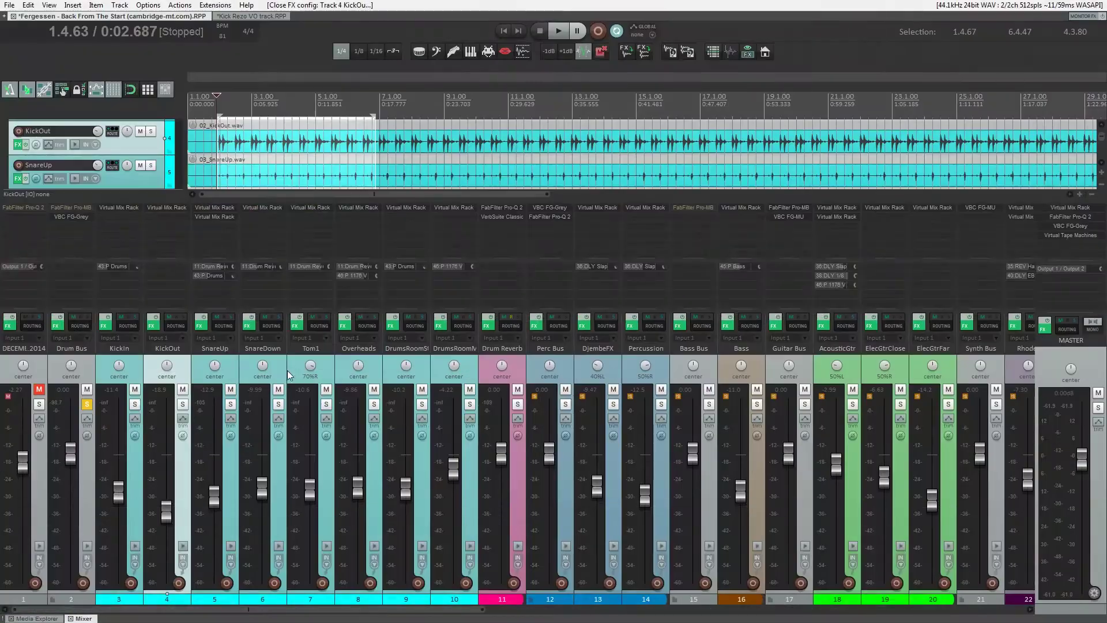
Compare the KickOut track during playback with its effects bypassed and then re-enabled.
left_click(155, 325)
key("space")
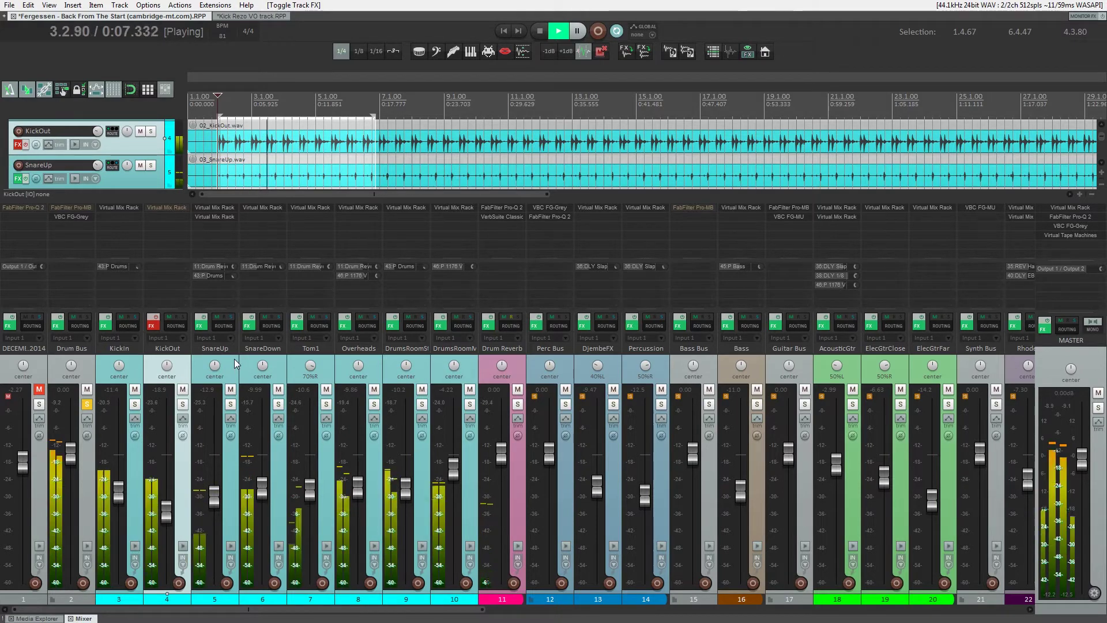
key("space")
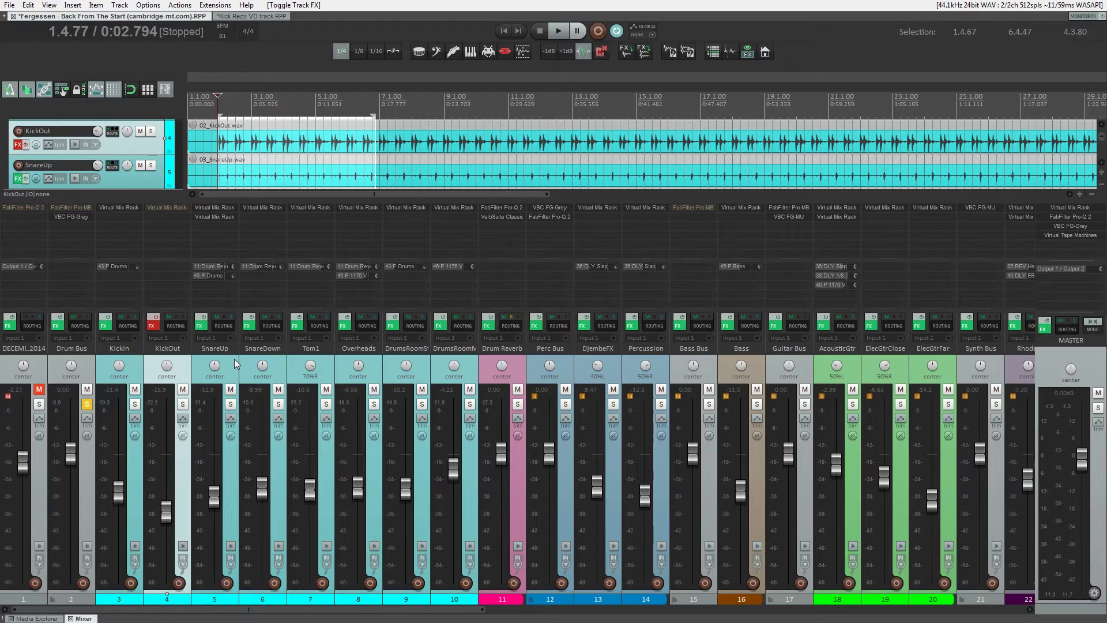
left_click(154, 325)
key("space")
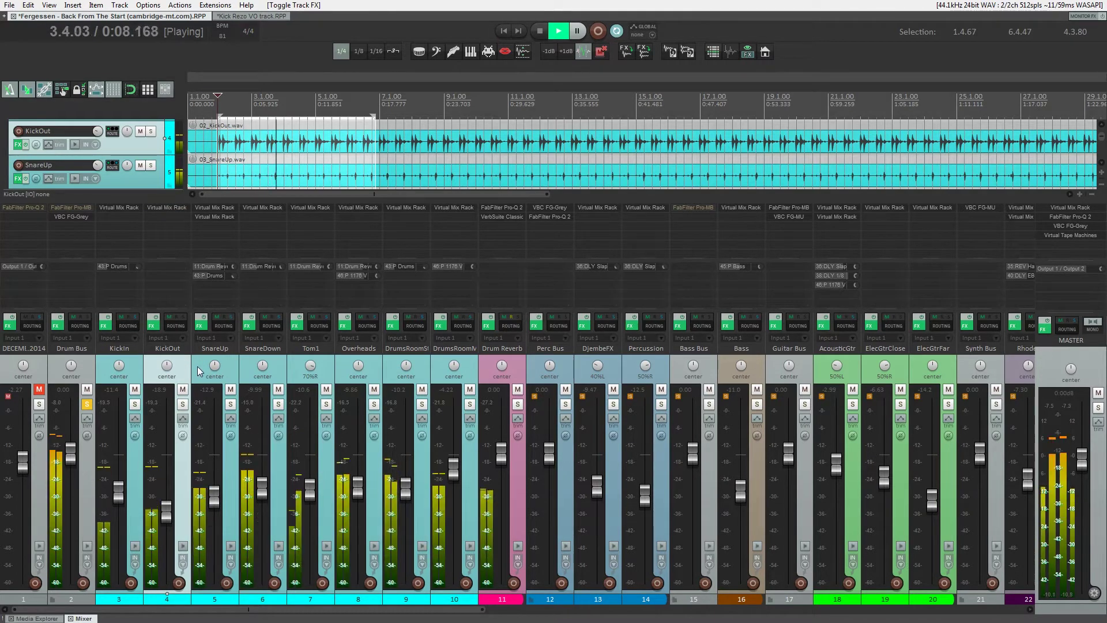
key("space")
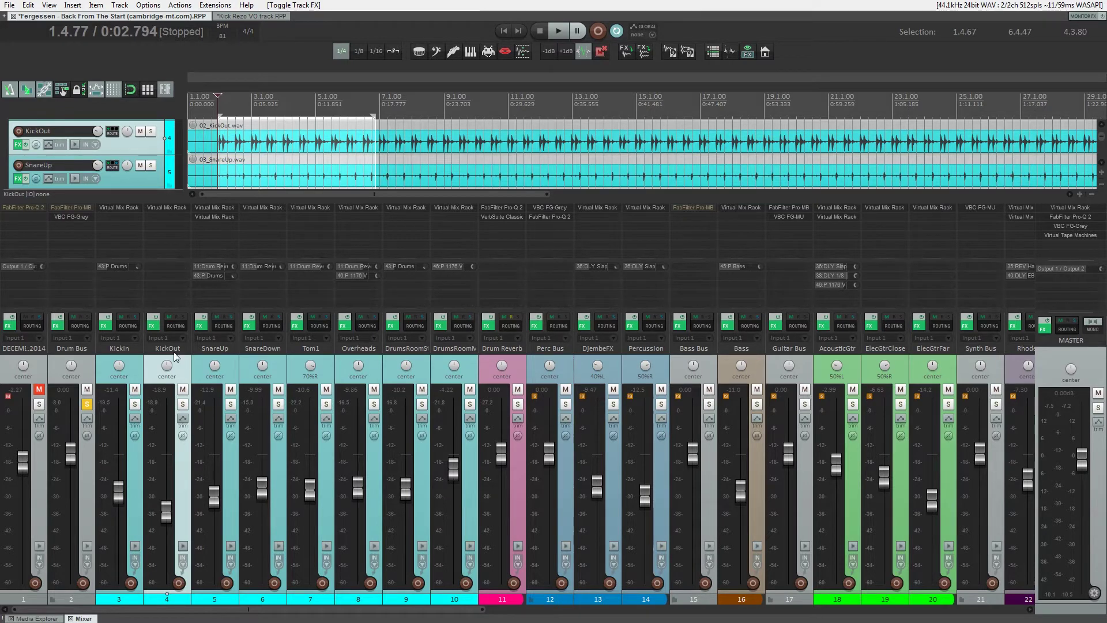
Solo KickIn and KickOut, bypass KickOut's effects, and listen to the soloed kicks.
left_click(181, 404)
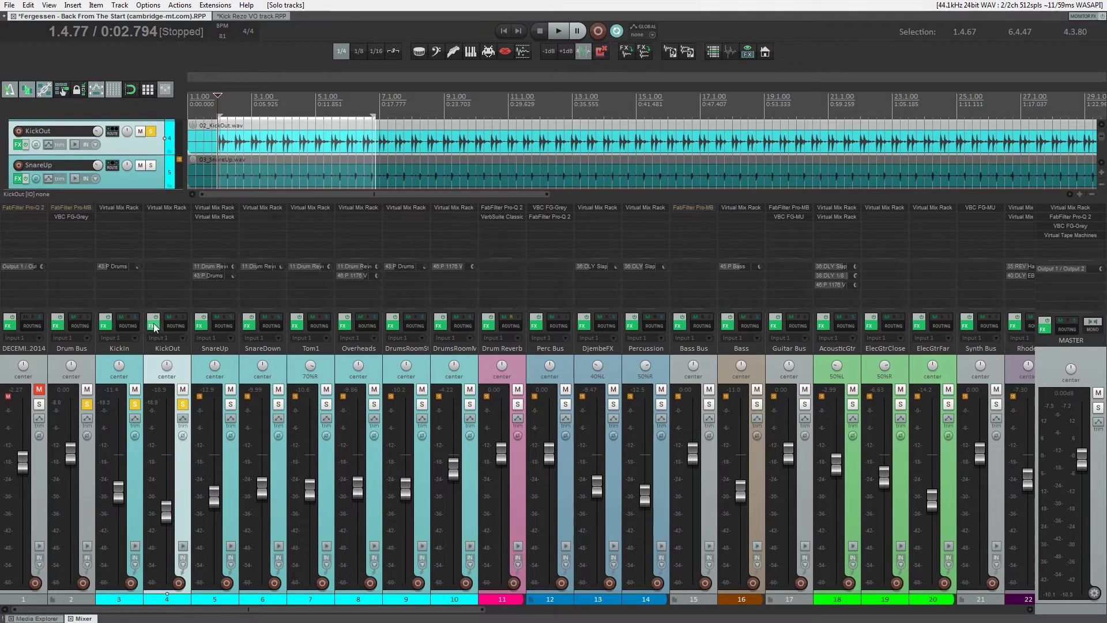
left_click(153, 326)
left_click(181, 403)
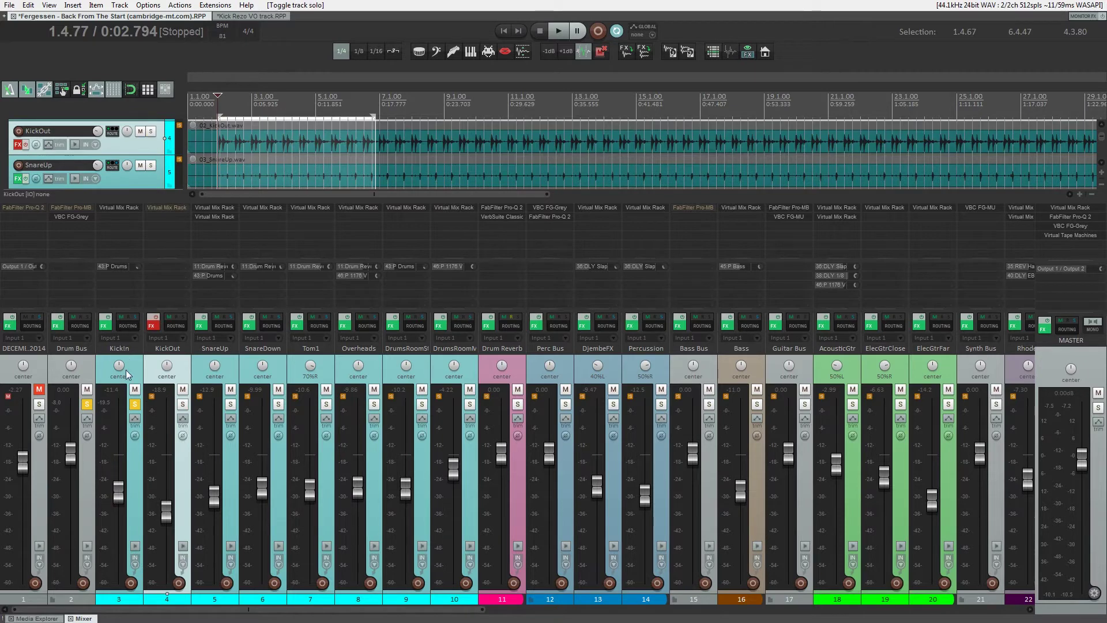
key("space")
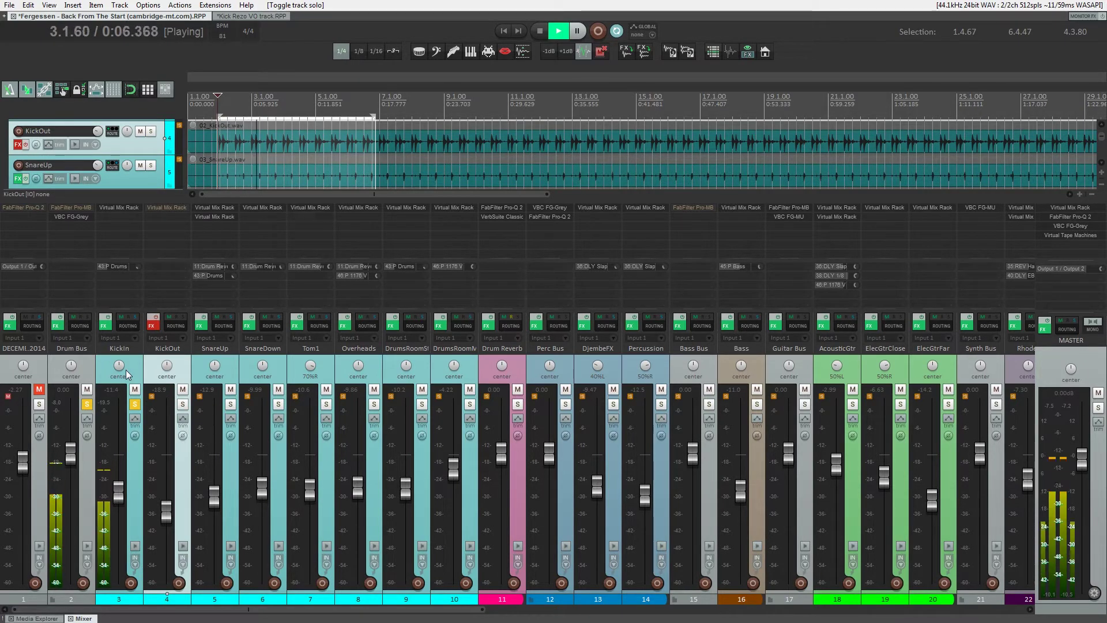
key("space")
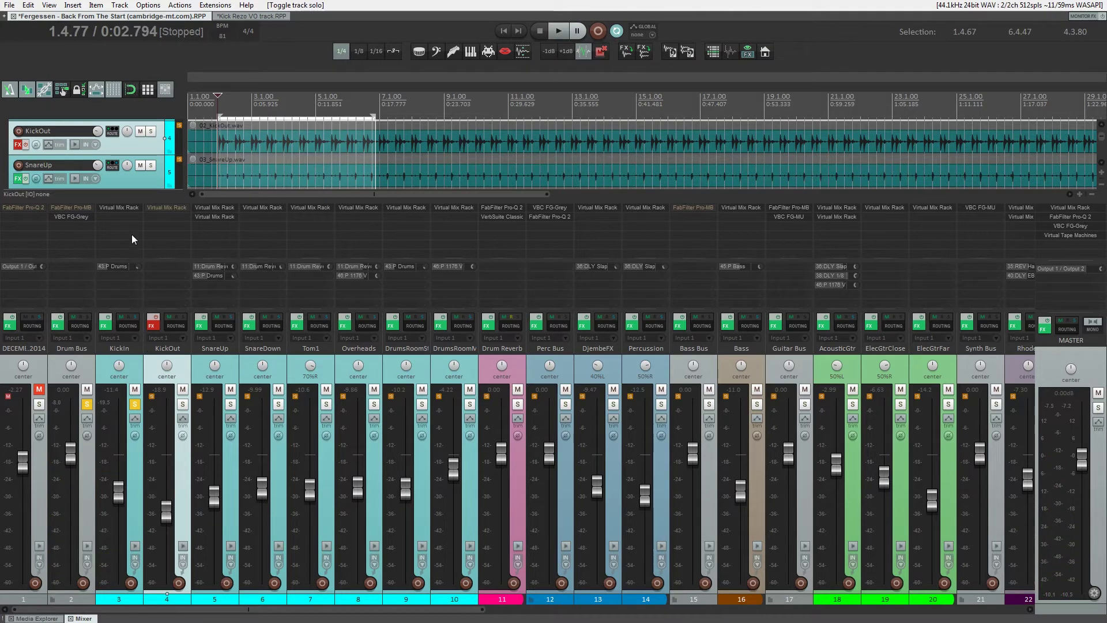
Go from KickIn's send to its P Drums destination track and open that track's plugin rack.
left_click(131, 226)
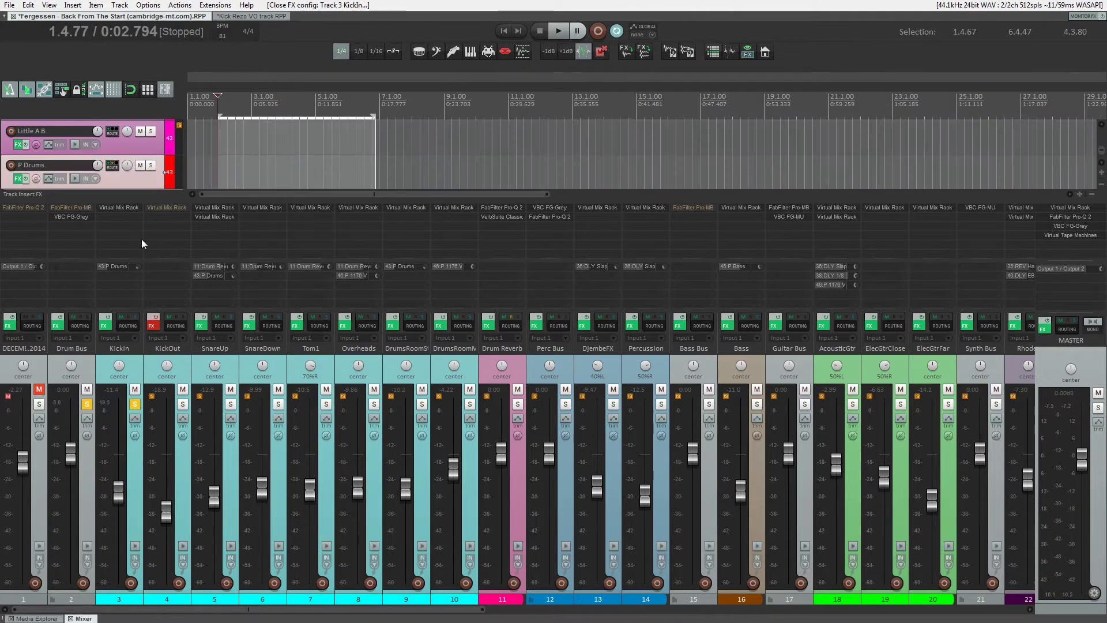
right_click(128, 267)
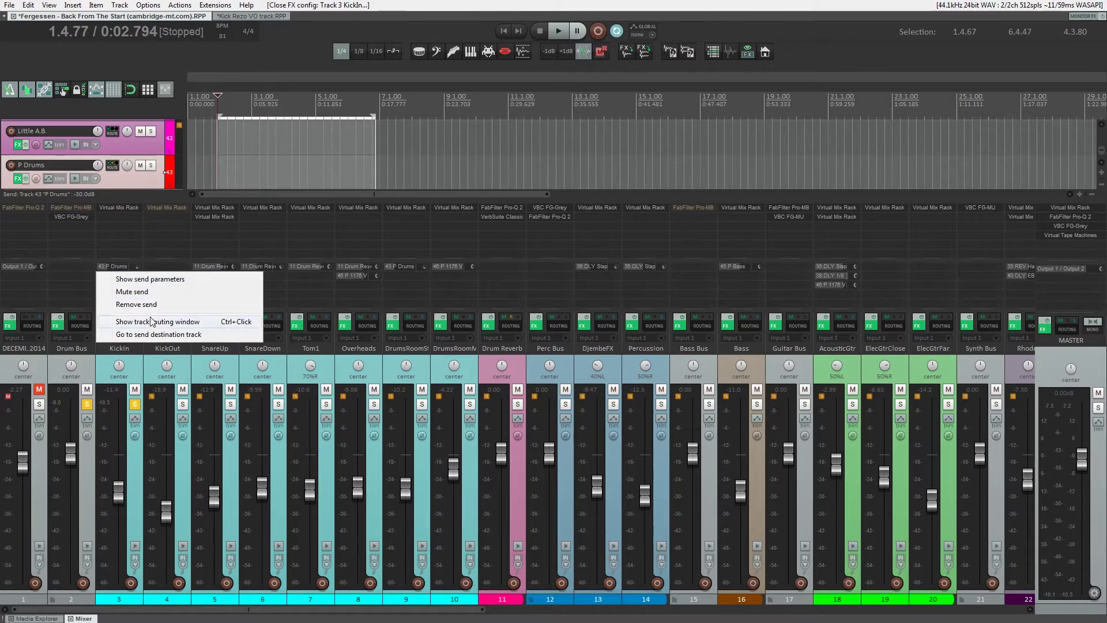
left_click(148, 337)
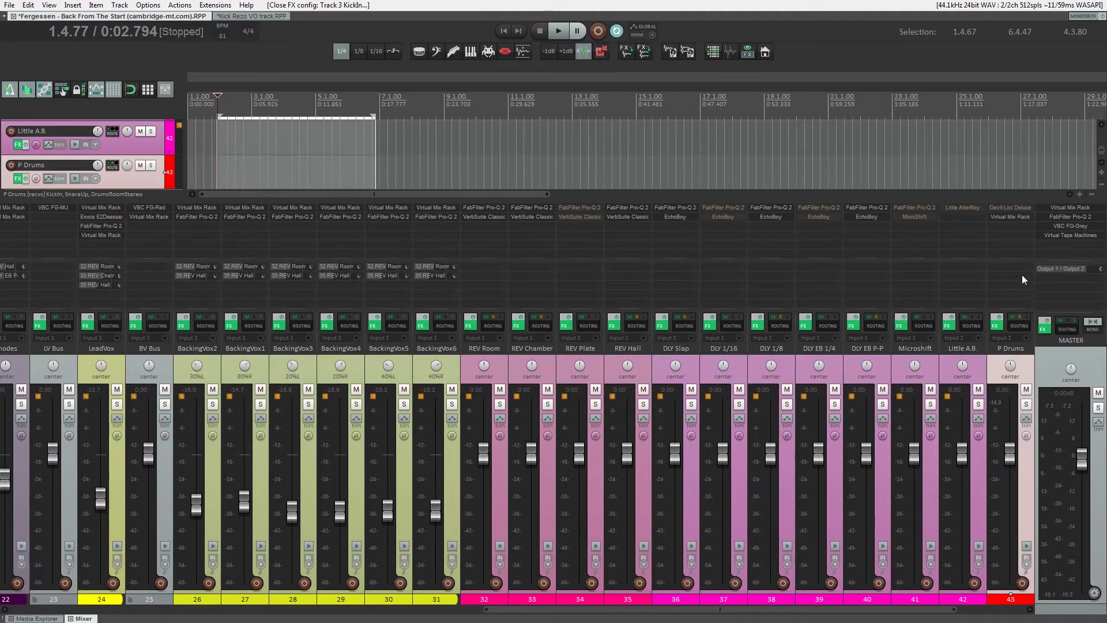
left_click(1012, 219)
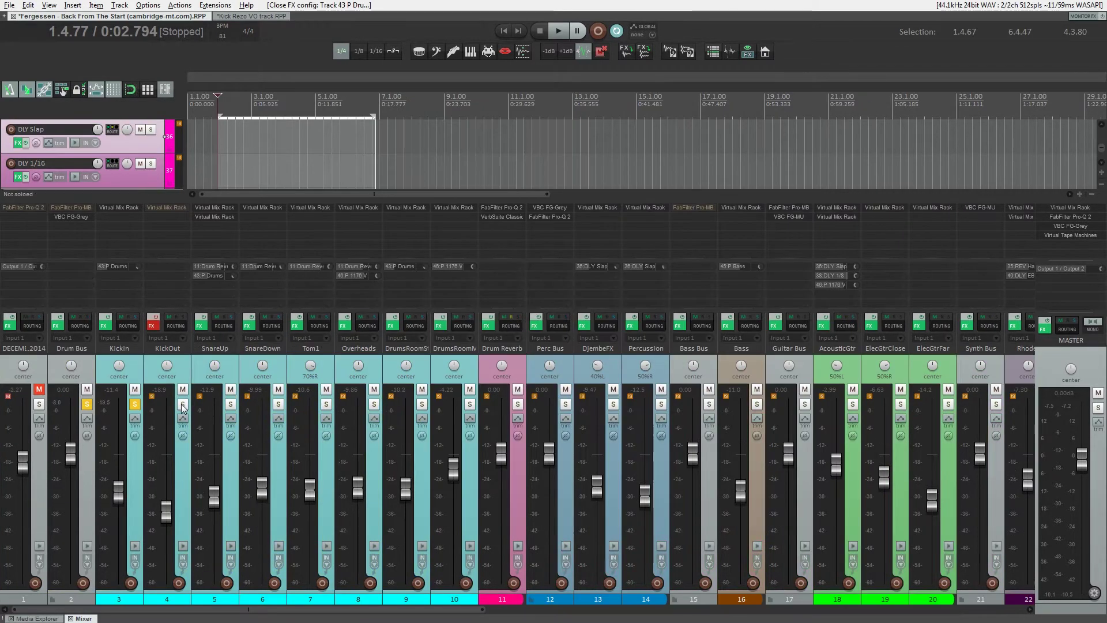
Solo KickOut exclusively and start playback to hear it alone.
left_click(183, 404, "ctrl")
key("space")
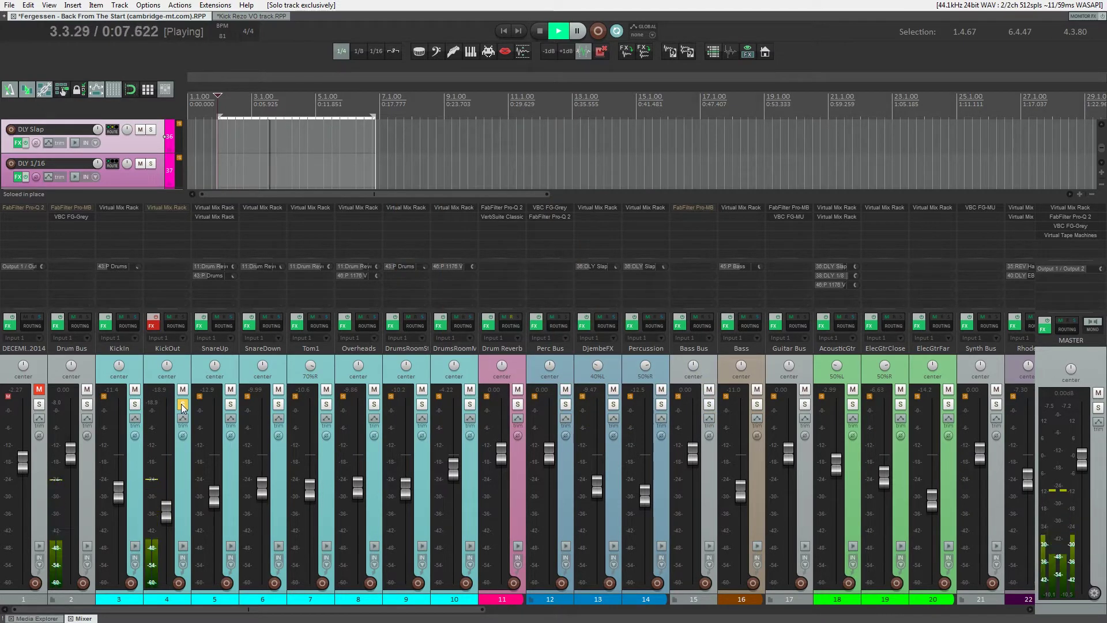
Add KickIn back to the solo, listen to both kicks, then re-enable KickOut's effects.
key("space")
left_click(181, 404)
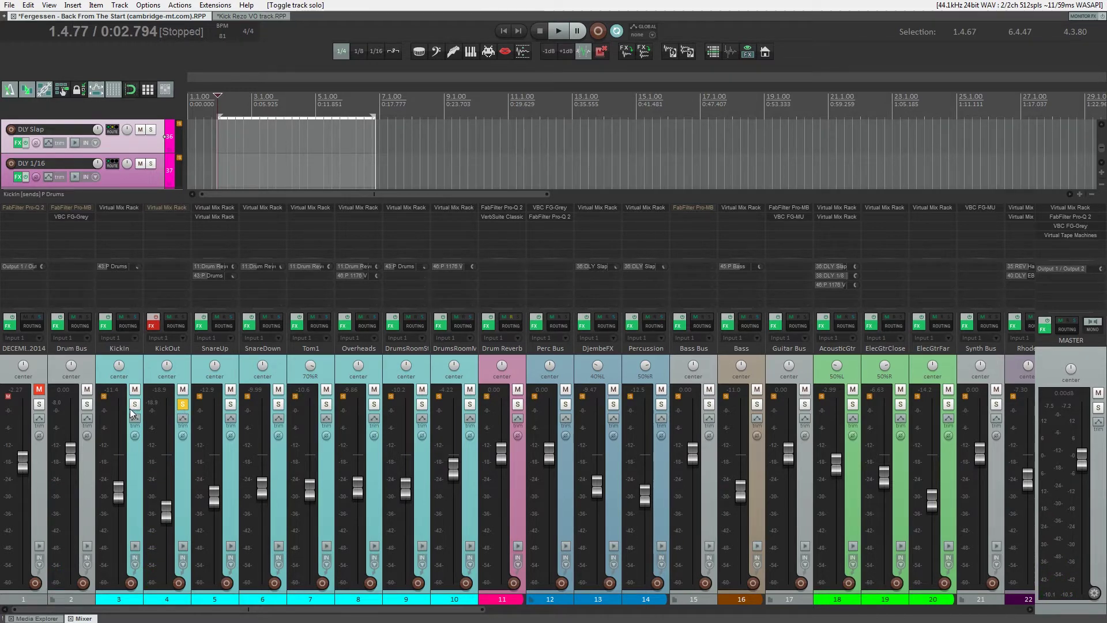
key("space")
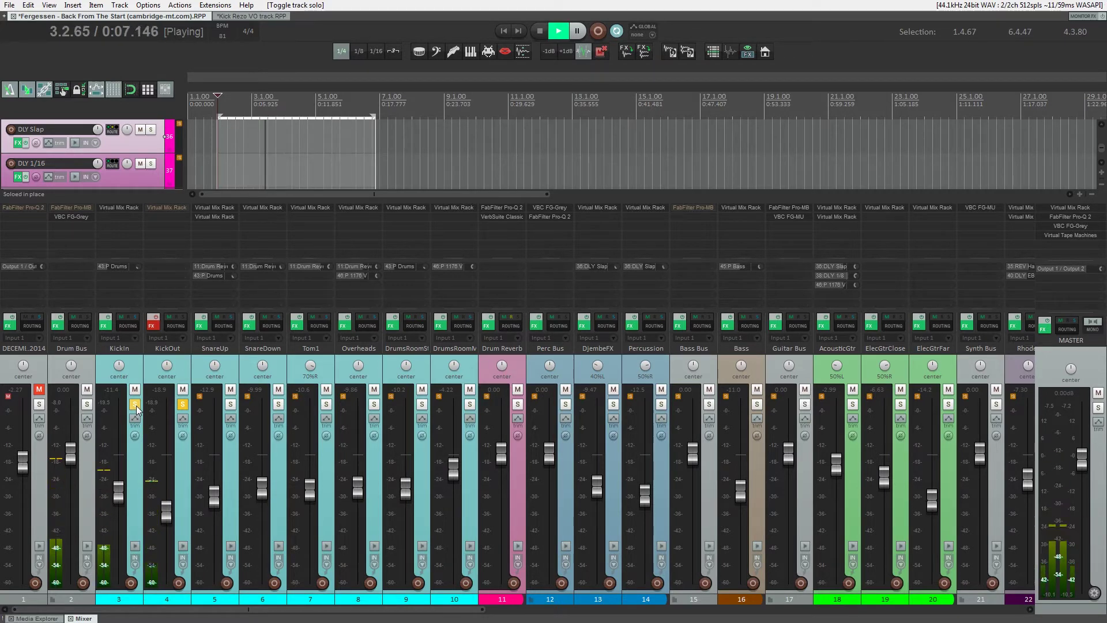
key("space")
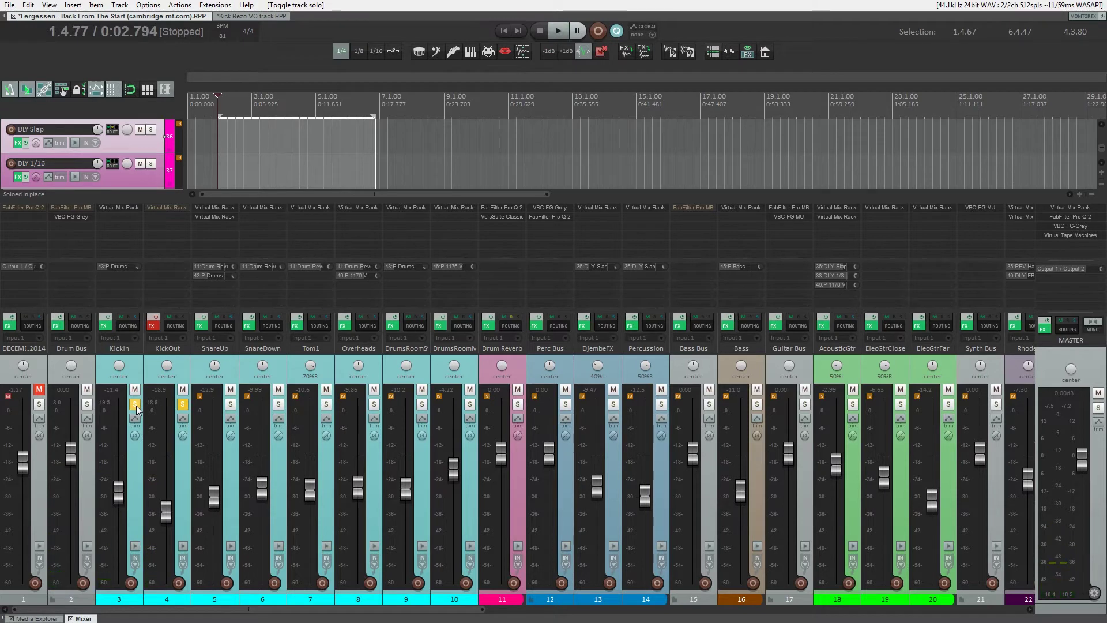
left_click(152, 322)
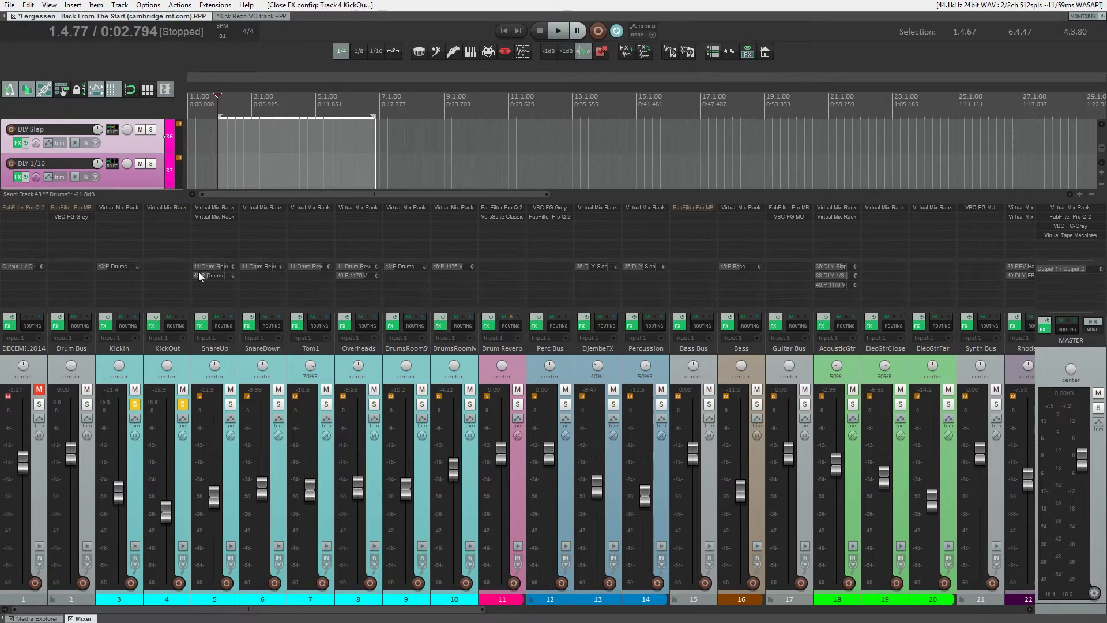
left_click(171, 207)
Adjust the AirEQ Earth low-cut frequency, raise its resonance to 4.00, and unsolo KickIn.
left_click_drag(725, 405, 732, 415)
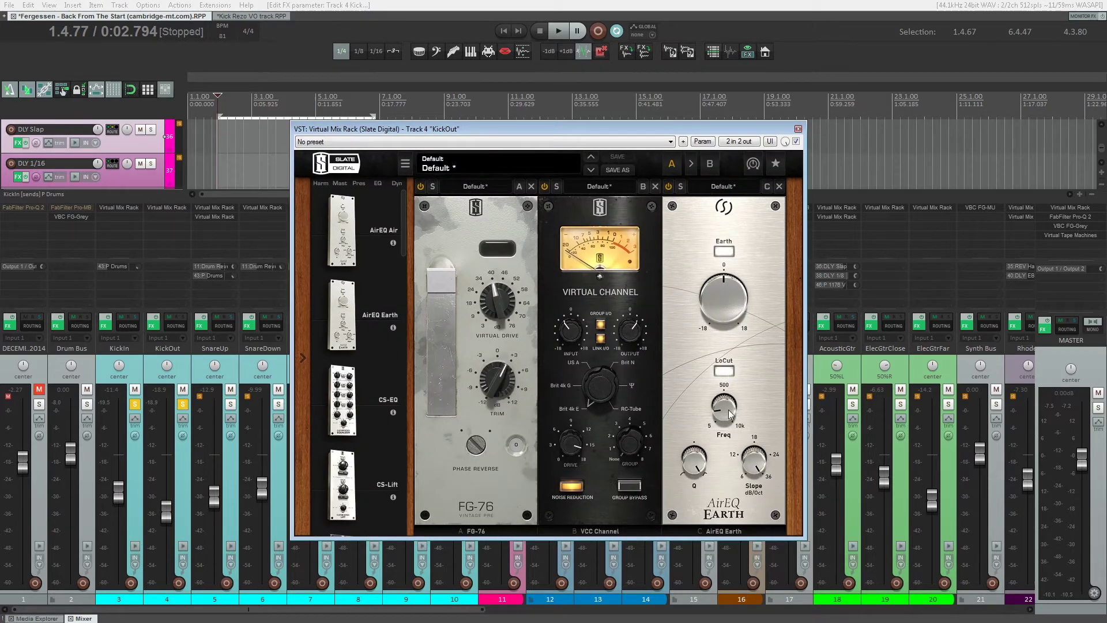
mouse_move(725, 407)
left_click_drag(706, 469, 701, 471)
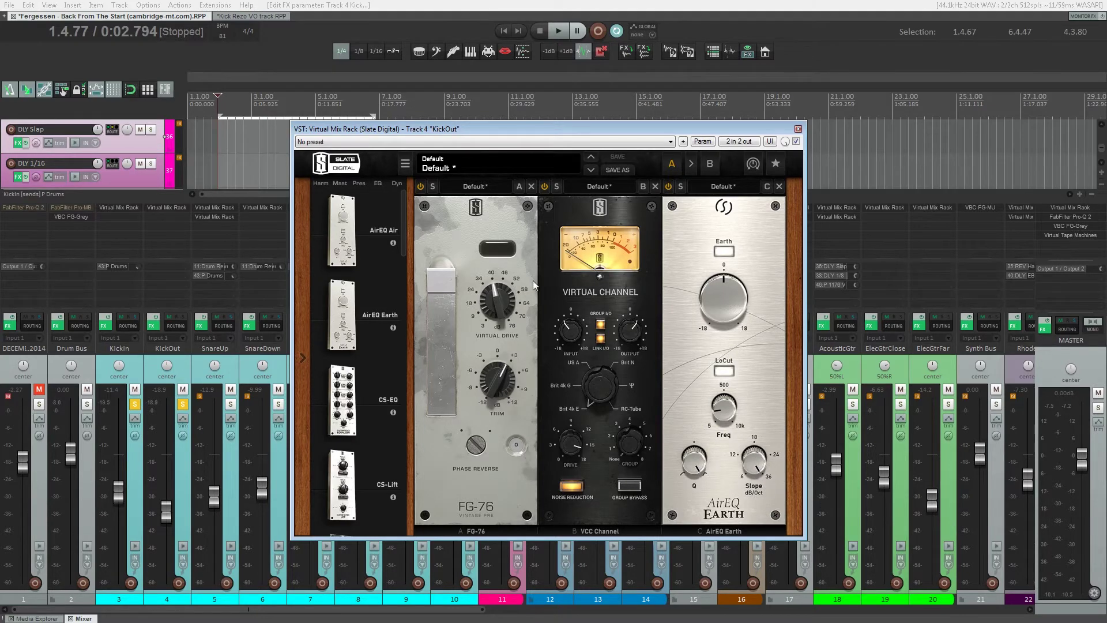
left_click(136, 405)
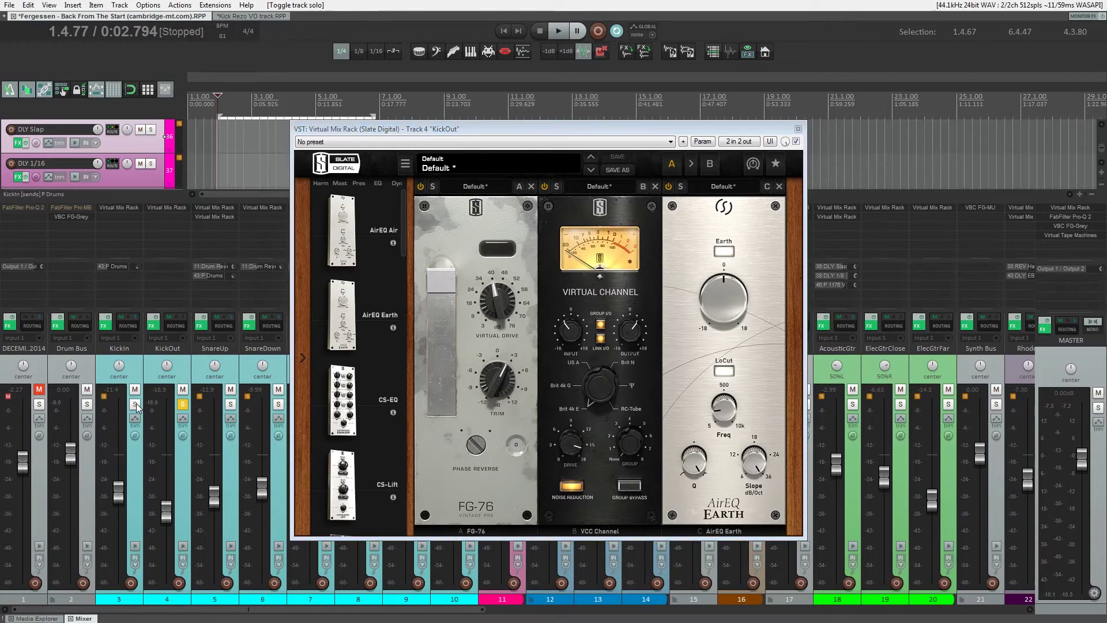
Play KickOut alone, comparing its effects bypassed and enabled, then replay the section.
key("space")
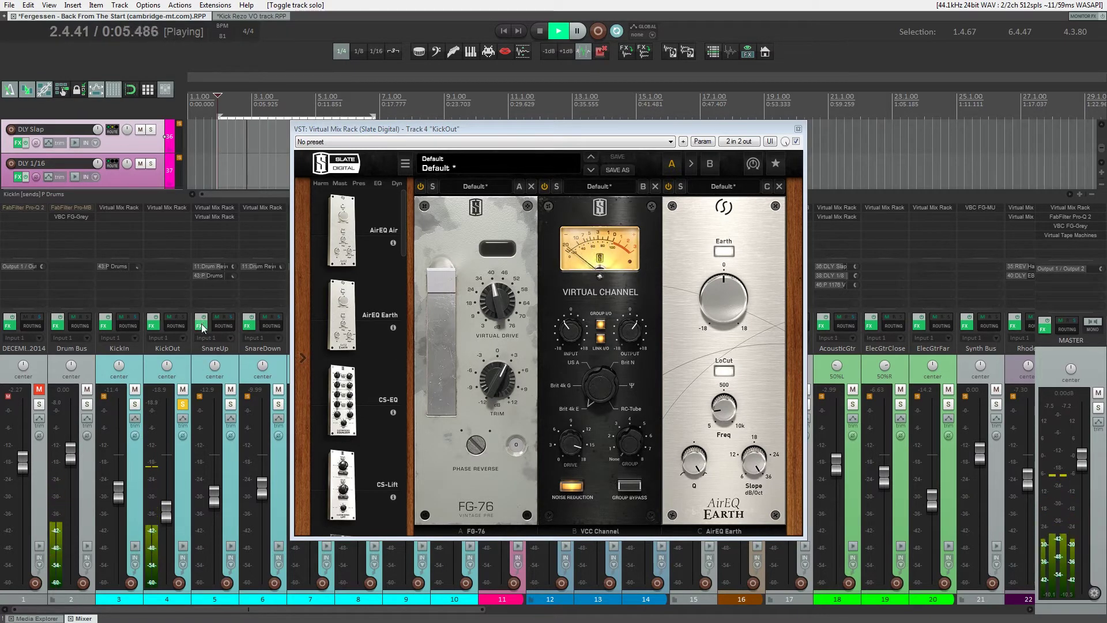
left_click(154, 323)
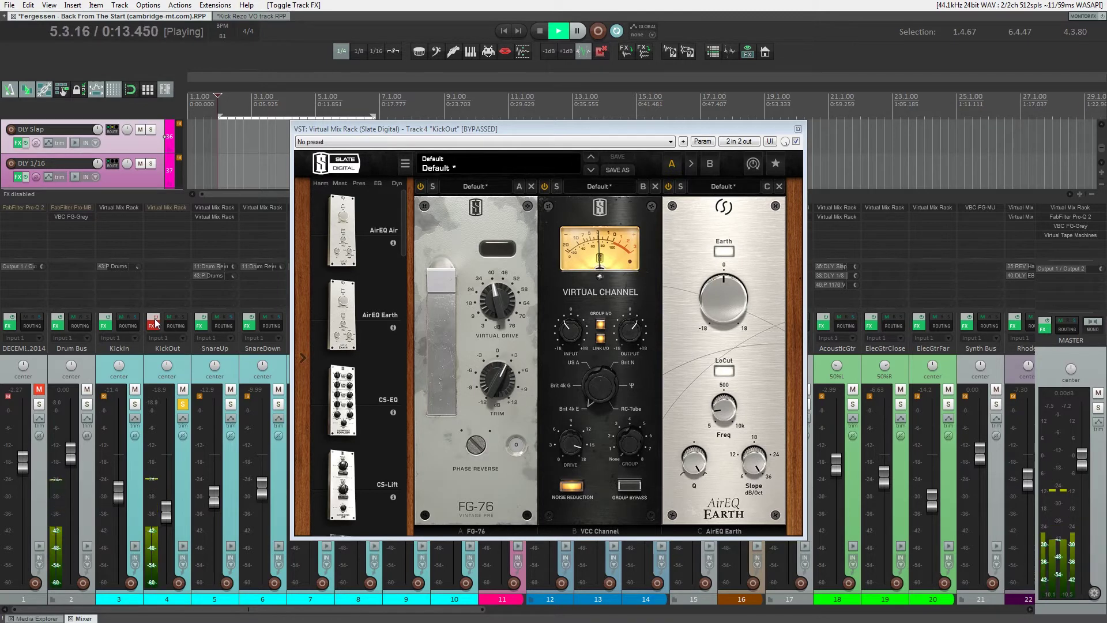
left_click(154, 323)
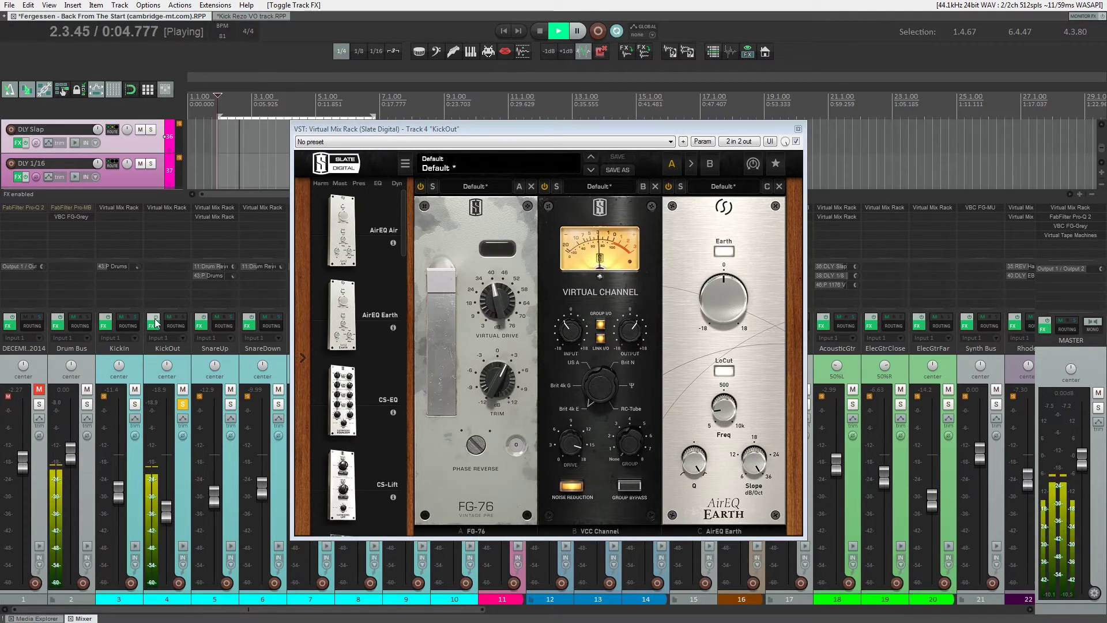
key("space")
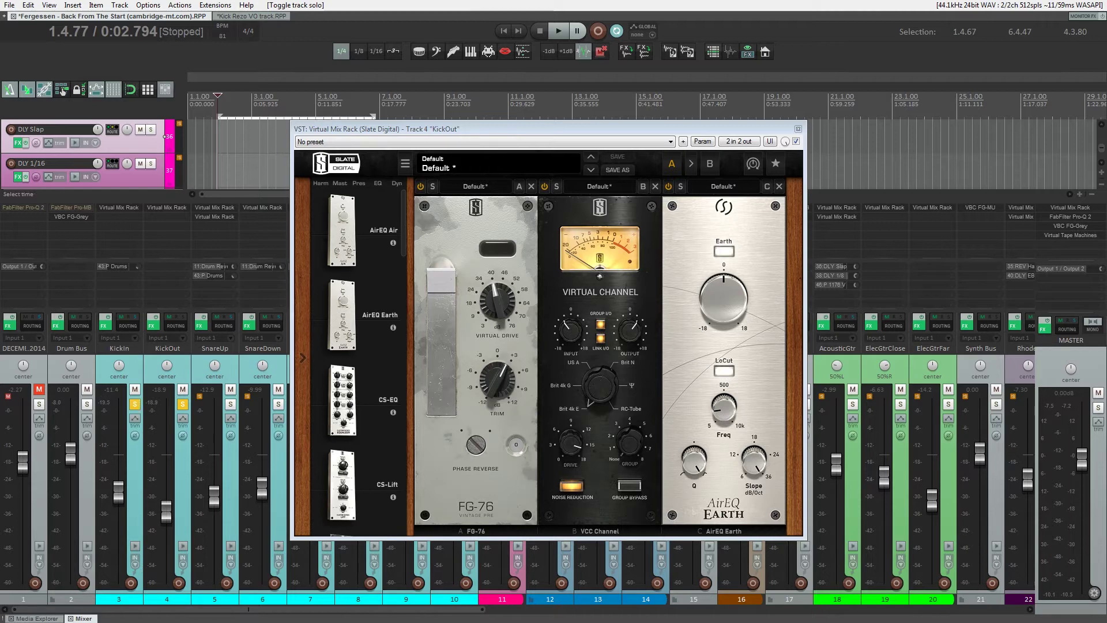
key("space")
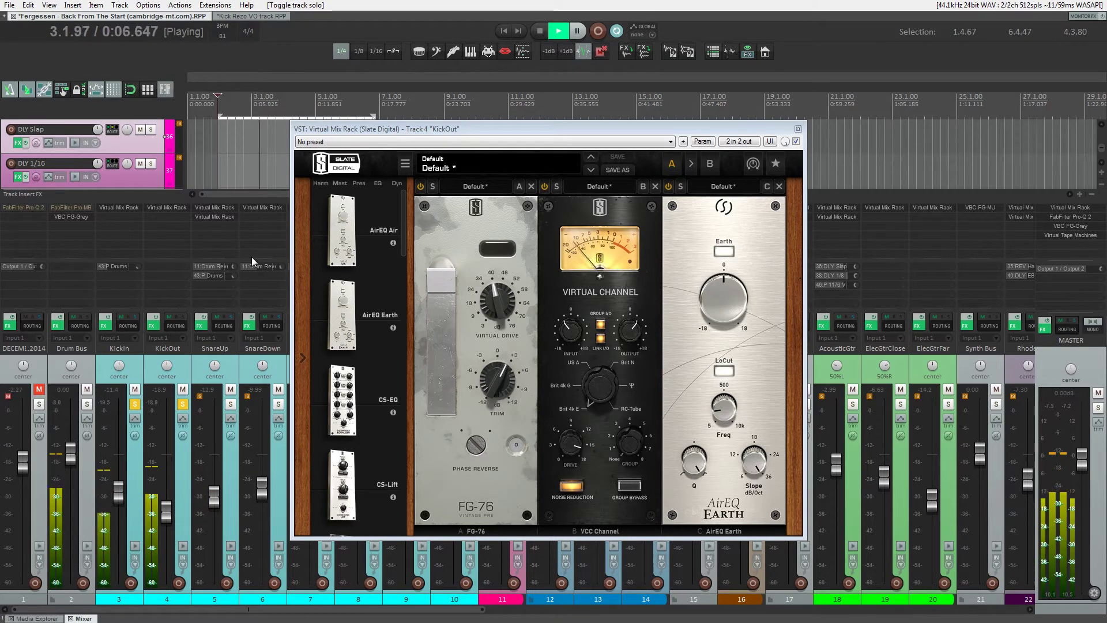
key("space")
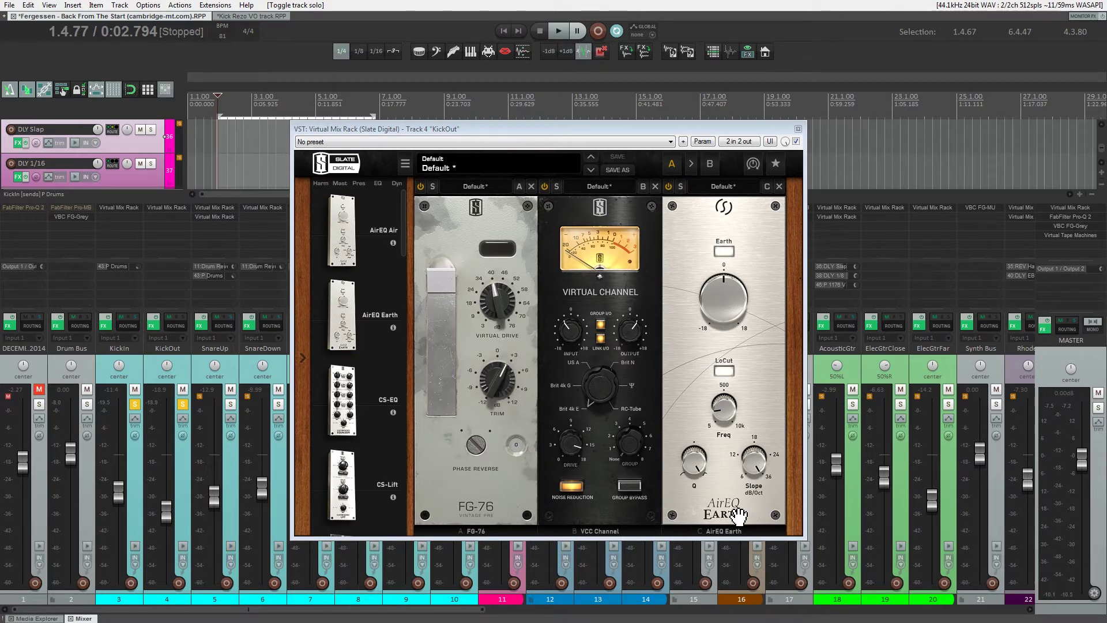
left_click(31, 210)
Steepen the DECEMBER 2014 Pro-Q 2 low cut through 12, 18, 24 to 30 dB/oct, then close the window.
left_click_drag(618, 24, 470, 119)
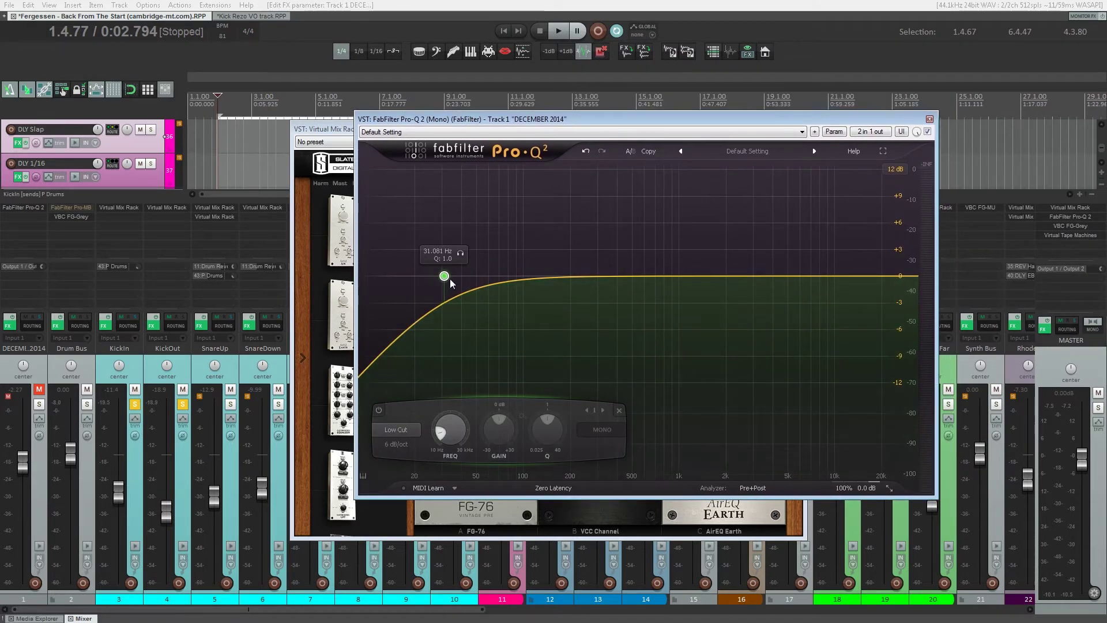
left_click(397, 444)
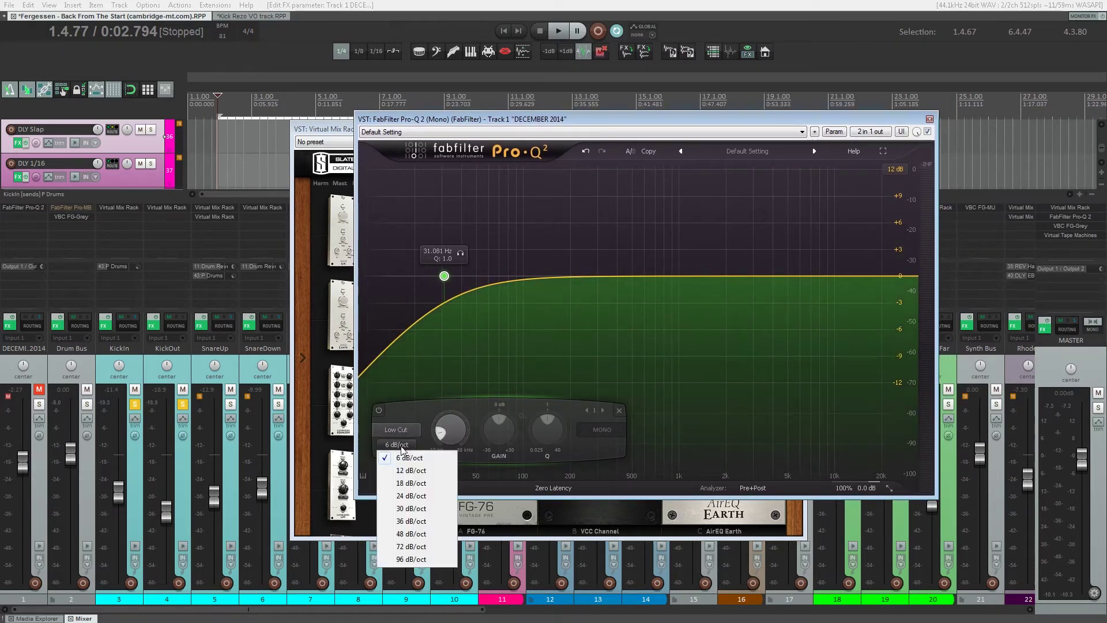
left_click(404, 470)
left_click(396, 444)
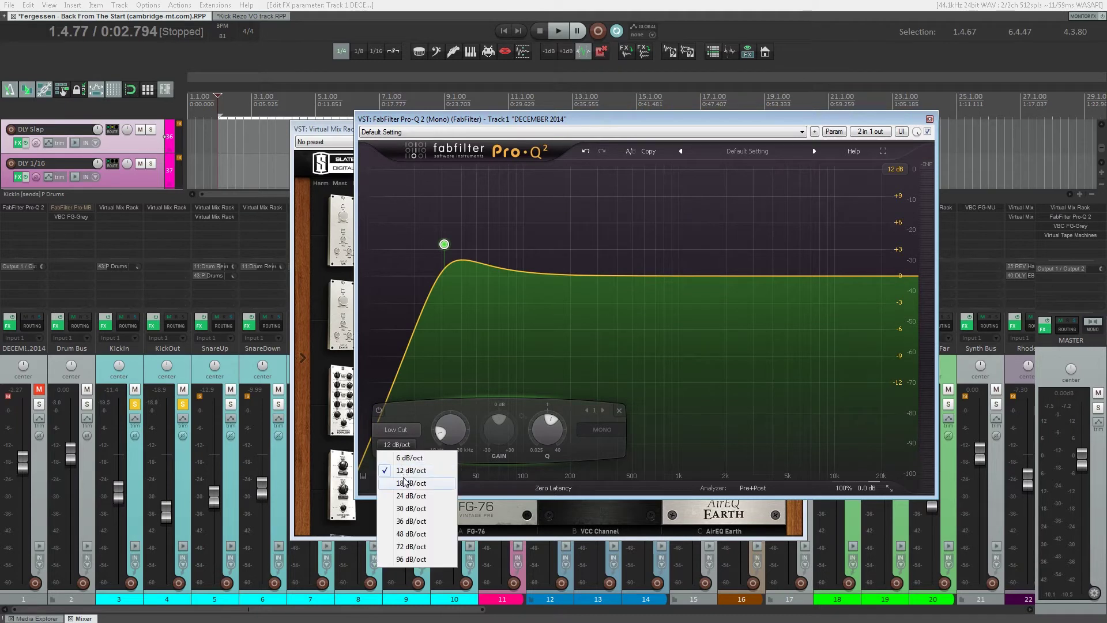
left_click(404, 484)
left_click(401, 449)
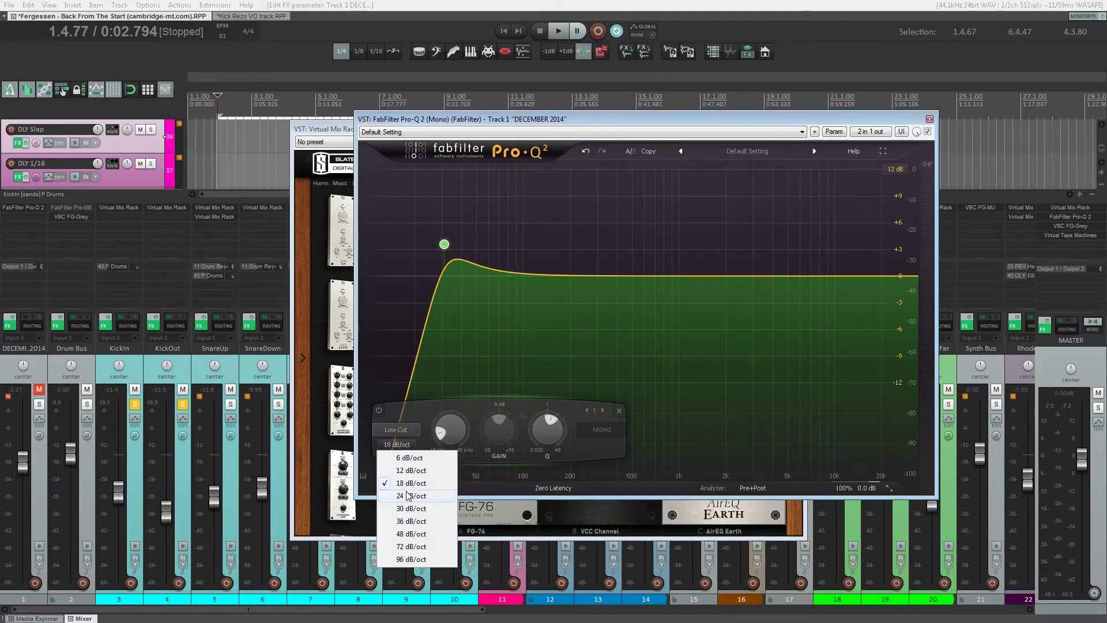
left_click(408, 488)
left_click(401, 449)
left_click(406, 512)
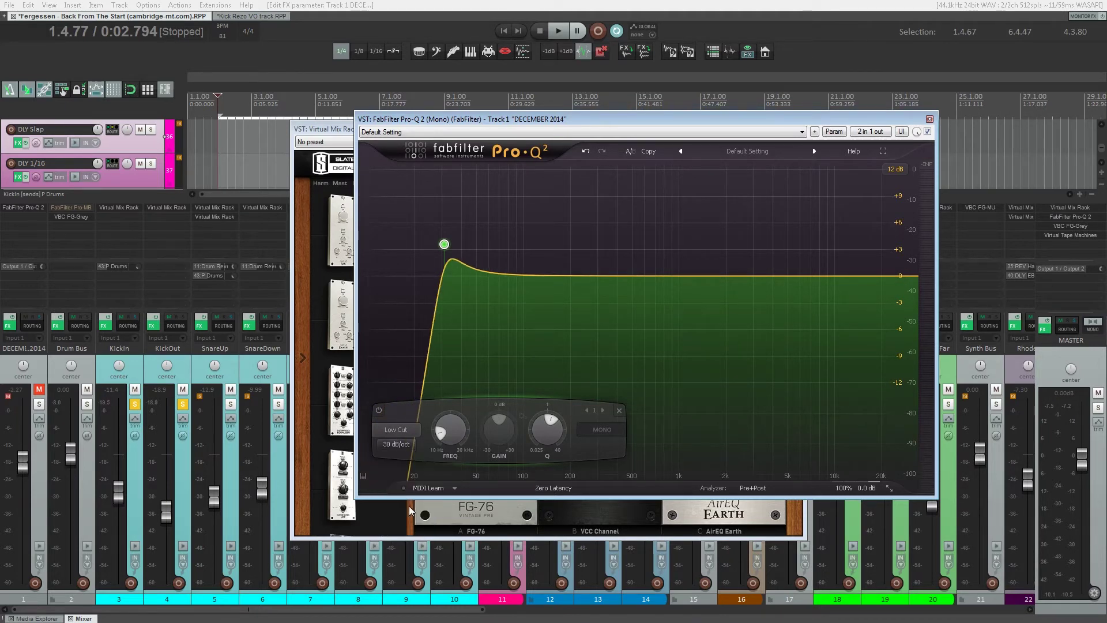
key("Escape")
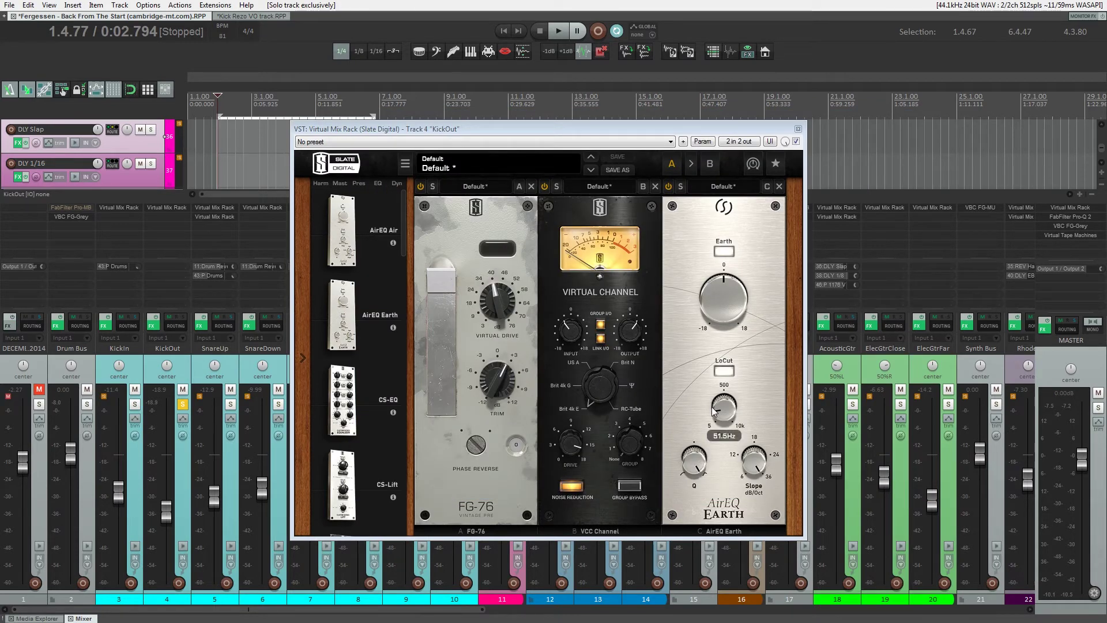
Tune KickOut's AirEQ Earth low-cut frequency to about 51.5 Hz while listening, then replay to check.
key("space")
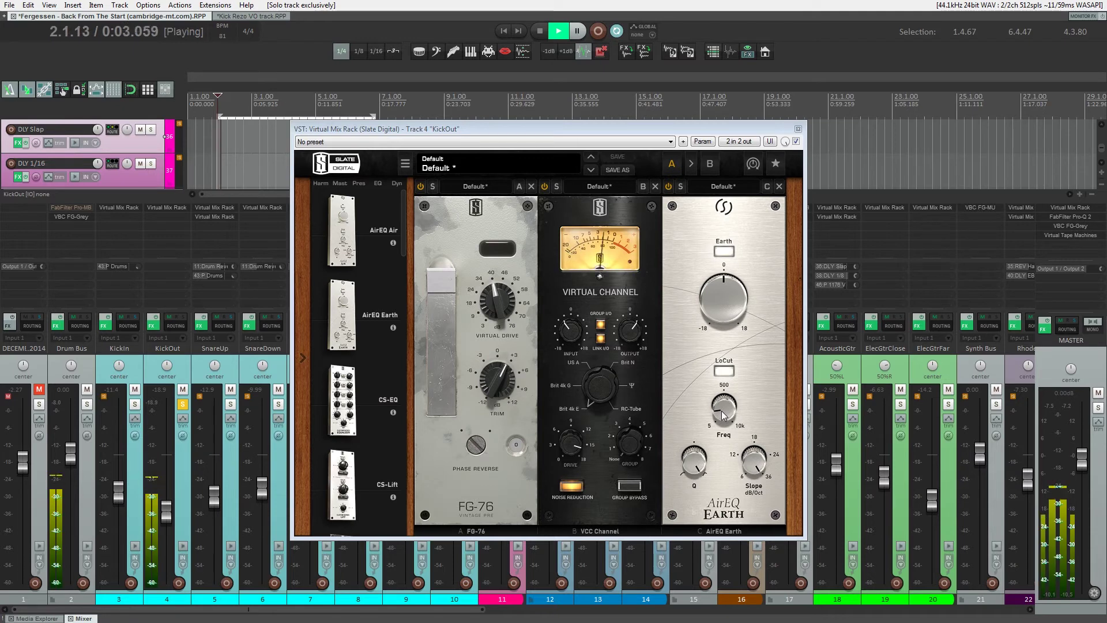
left_click(723, 408)
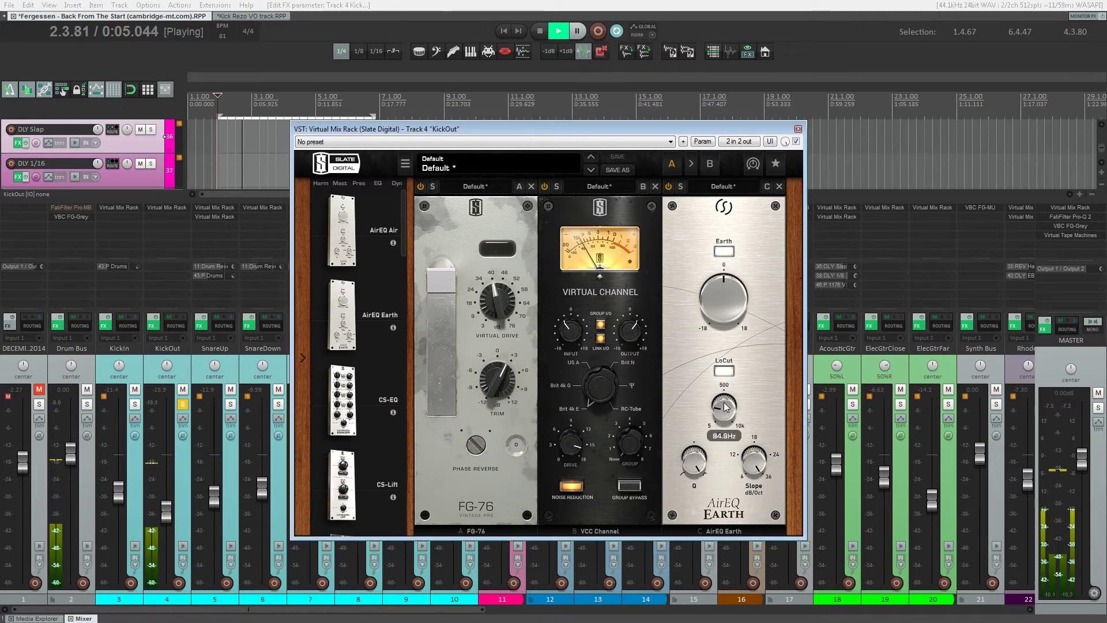
left_click_drag(724, 406, 726, 413)
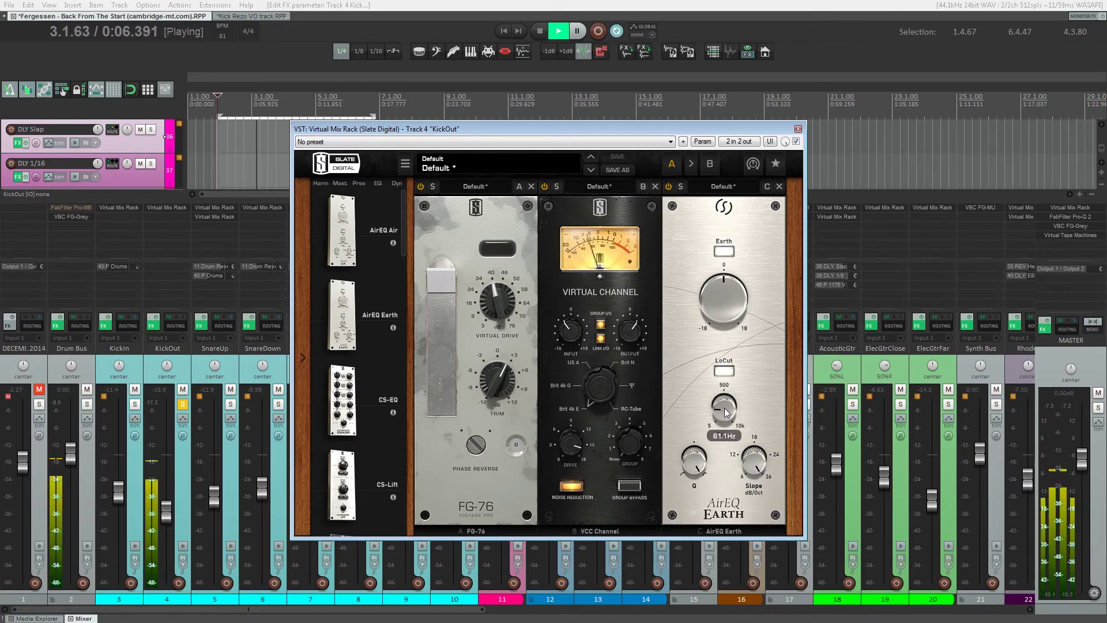
key("space")
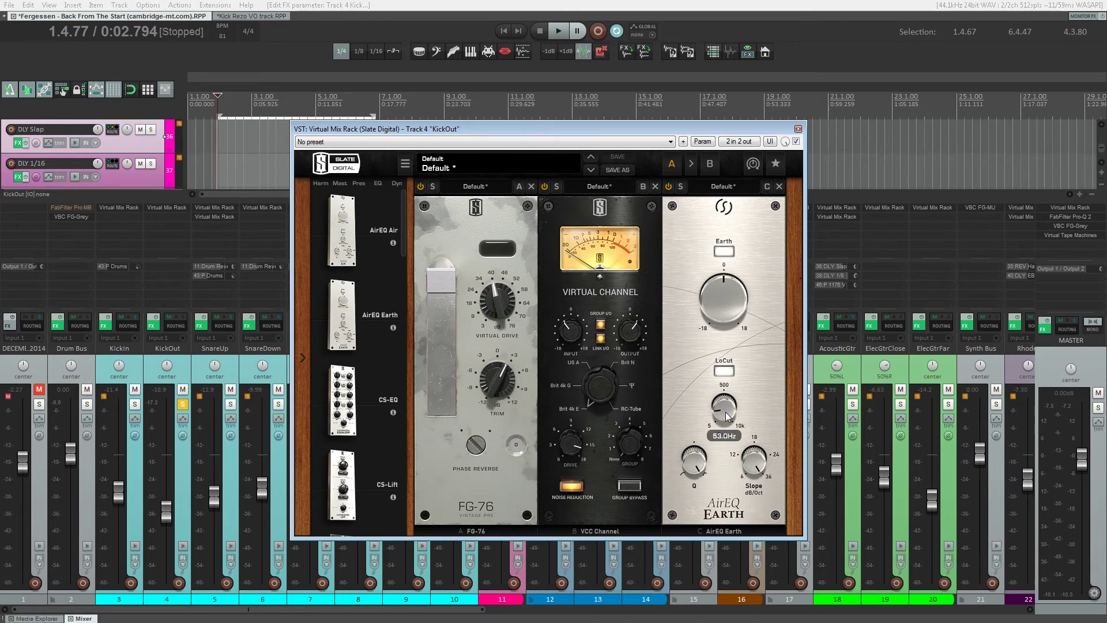
scroll(726, 411, "down", 1)
key("space")
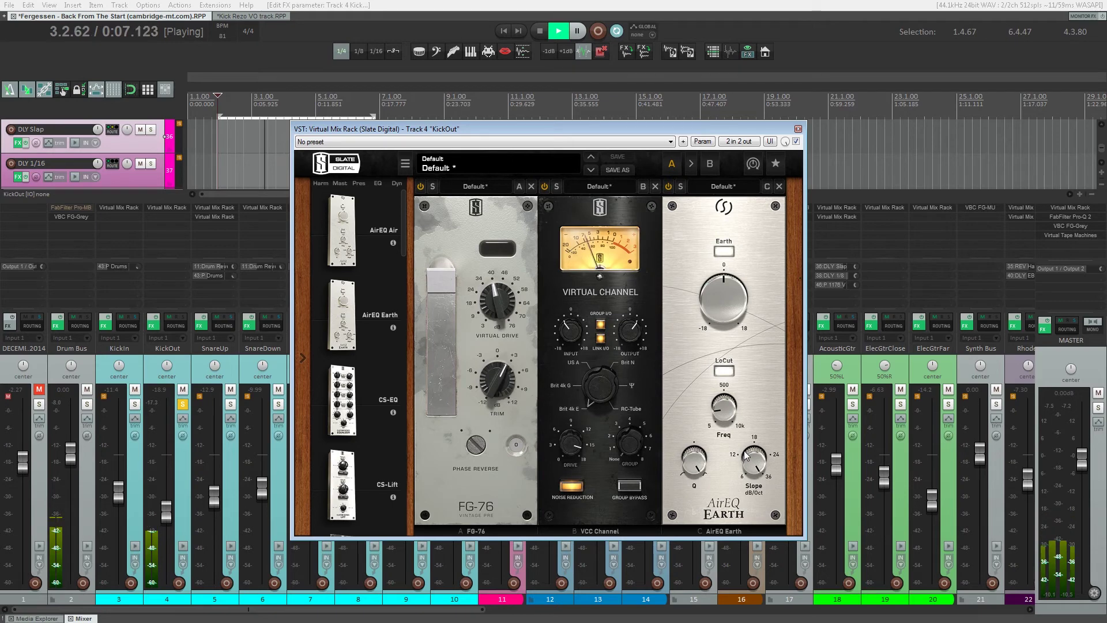
key("space")
Close the rack, move the solo from KickOut to Drum Bus, and compare KickOut's effects during playback.
left_click(798, 130)
left_click(182, 404)
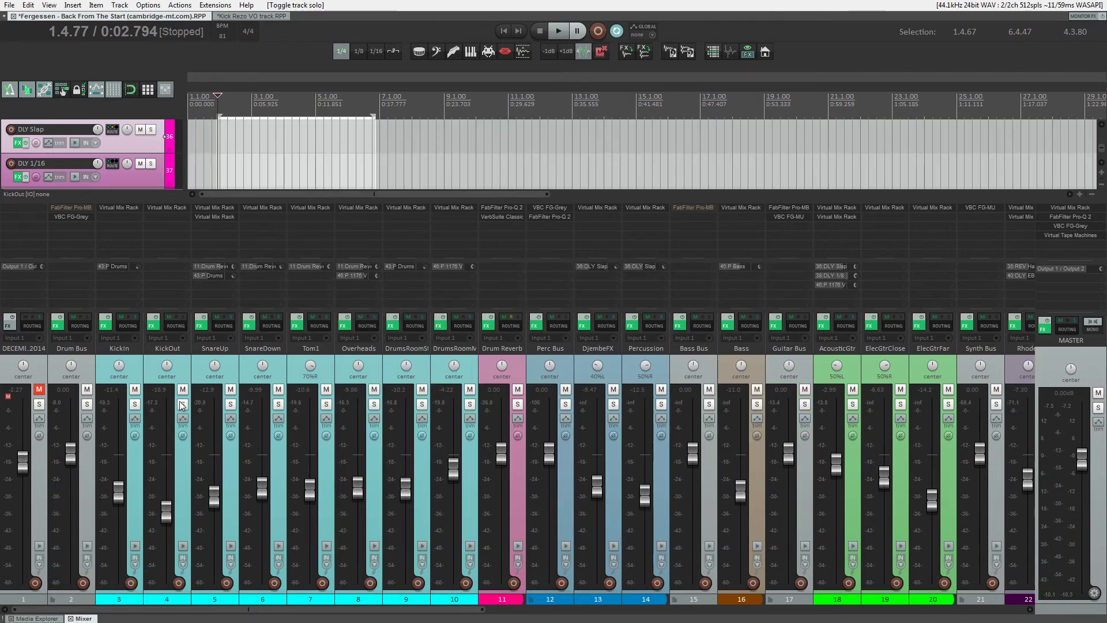
left_click(87, 403)
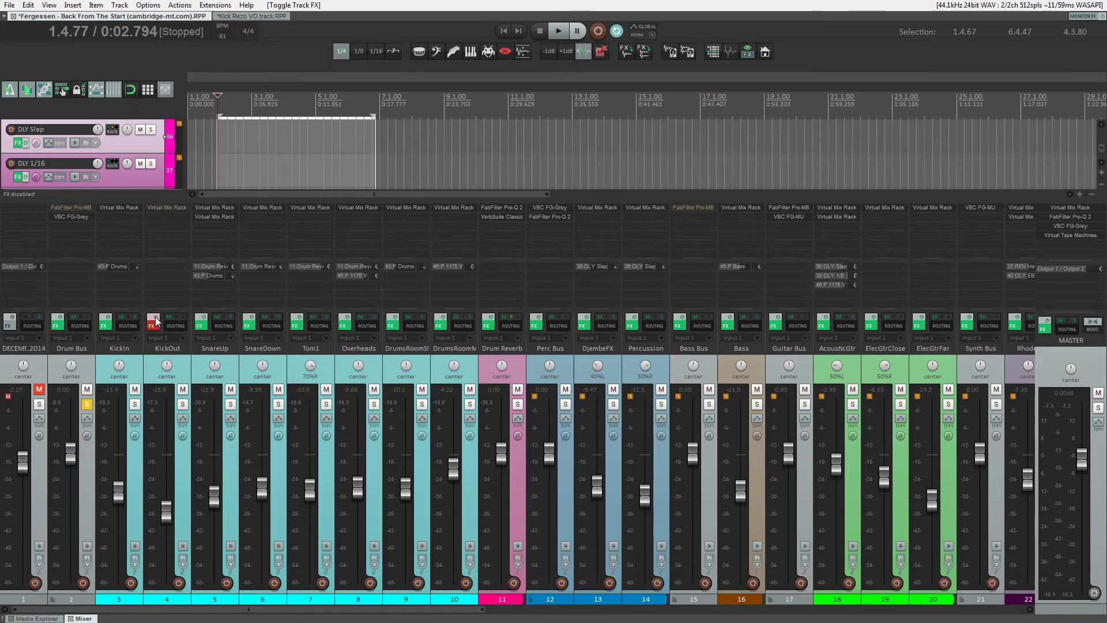
key("space")
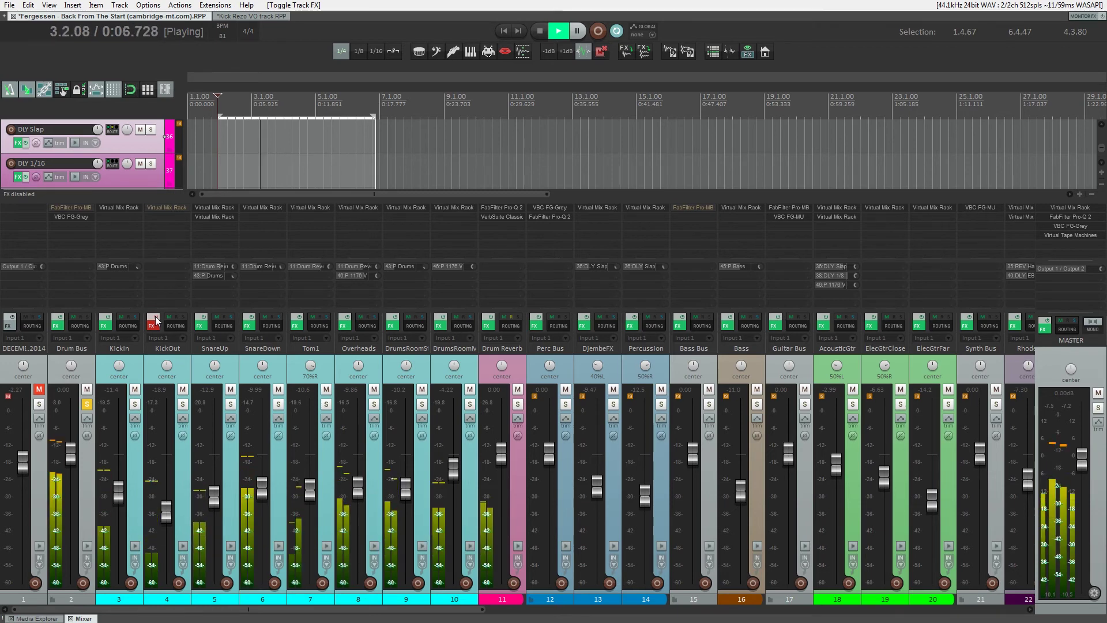
left_click(154, 320)
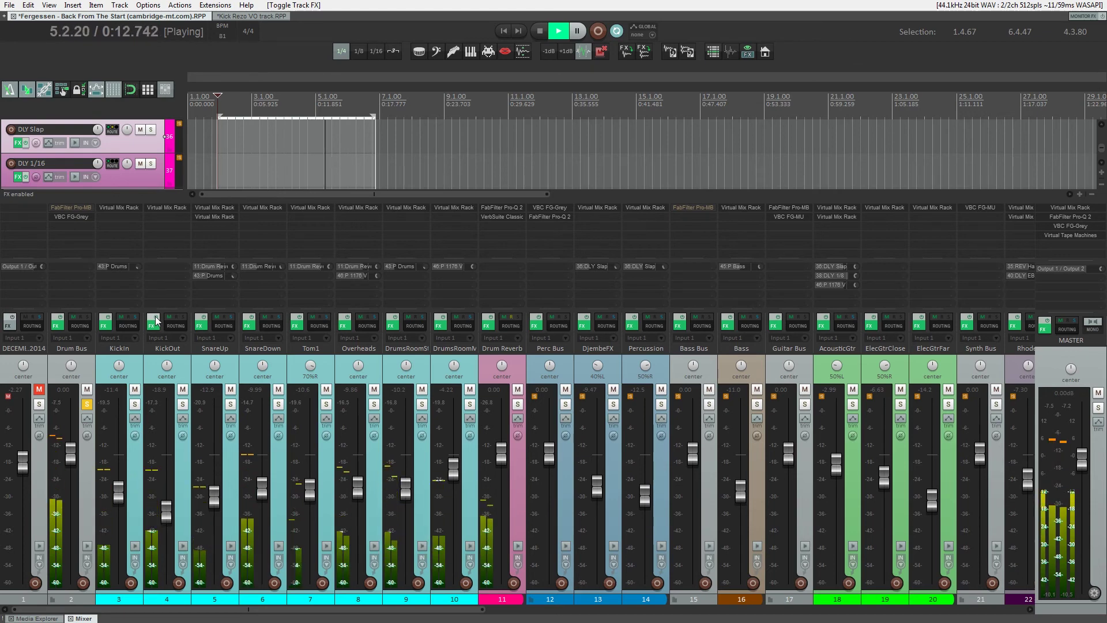
key("space")
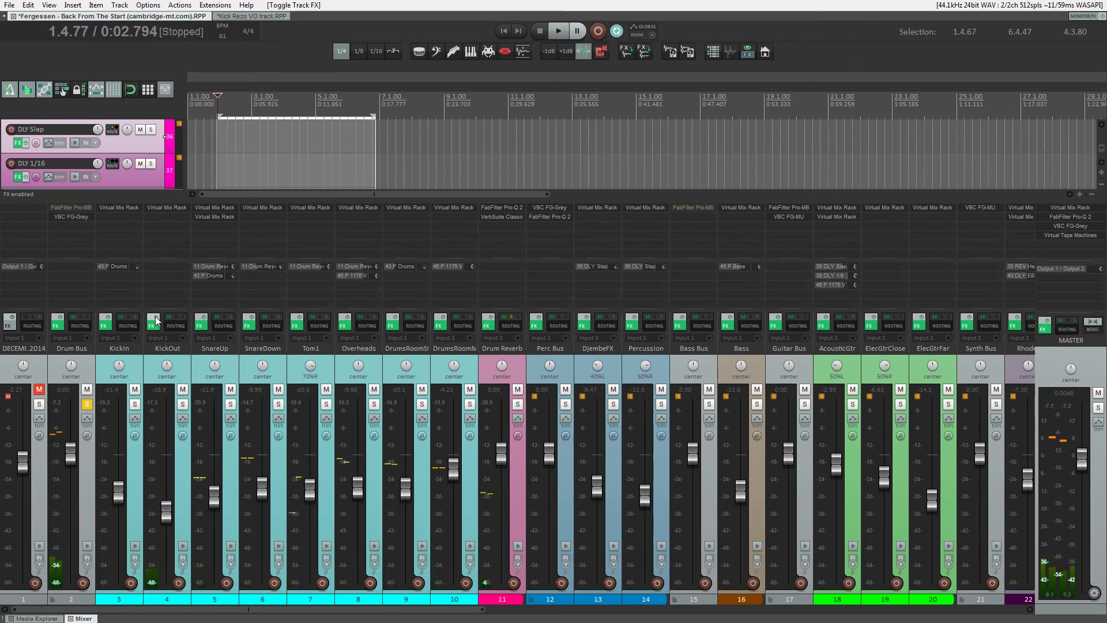
left_click(156, 321)
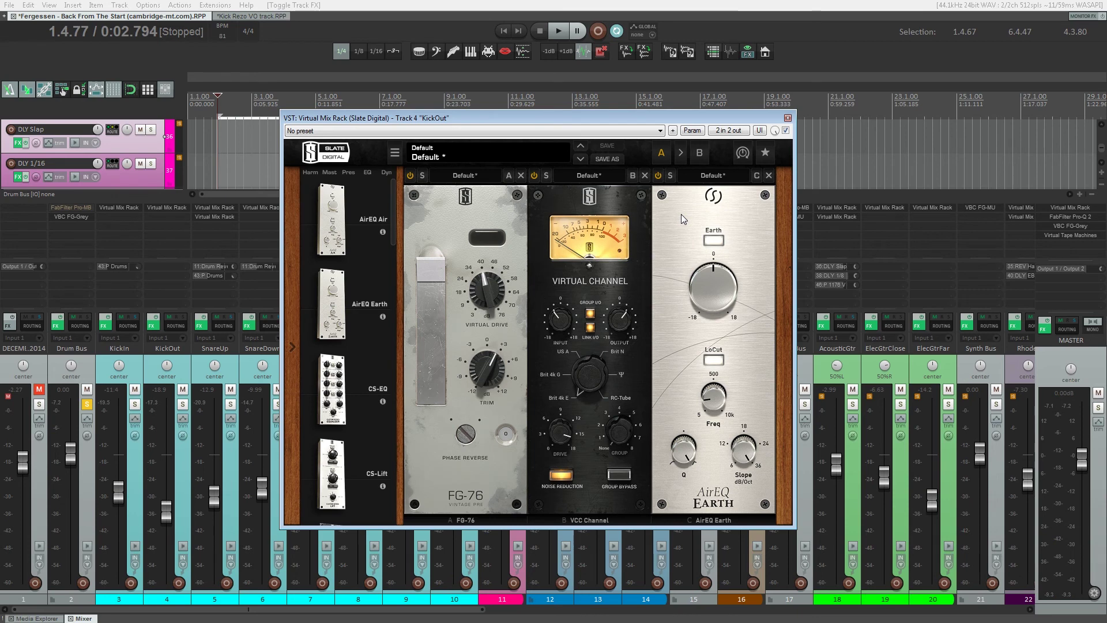